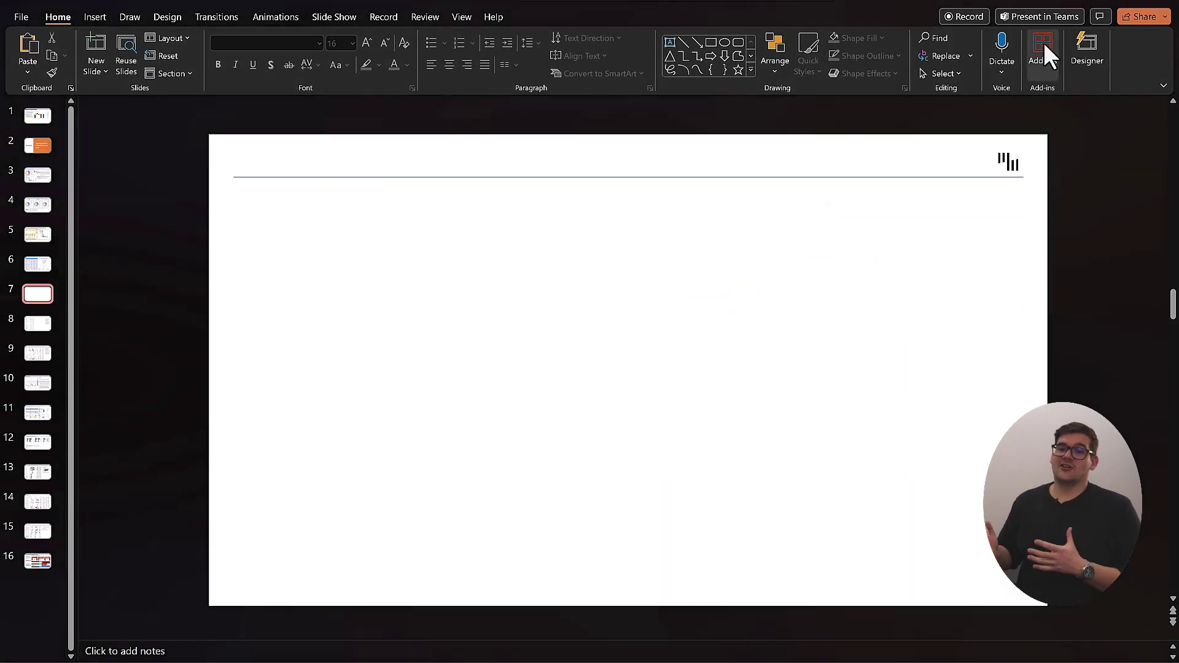
Insert the Zebra BI SG&A breakdown table with three numbered comments, moved top-left and enlarged to fill slide 7.
left_click(1044, 43)
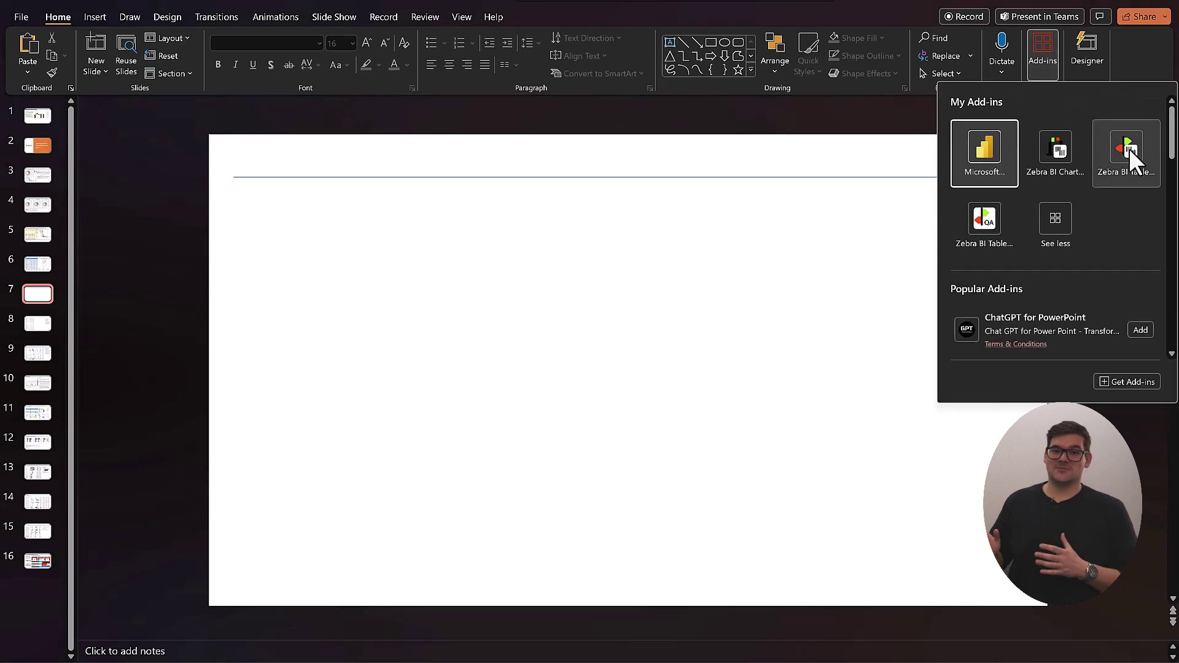
left_click(1130, 149)
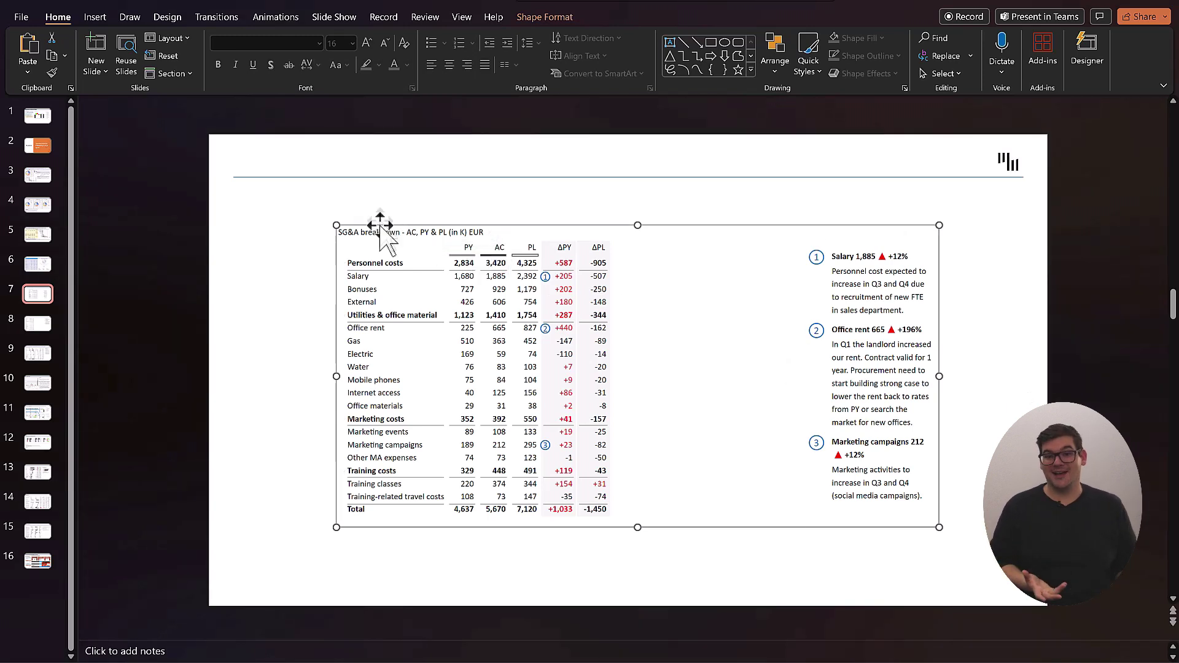
left_click_drag(381, 224, 281, 180)
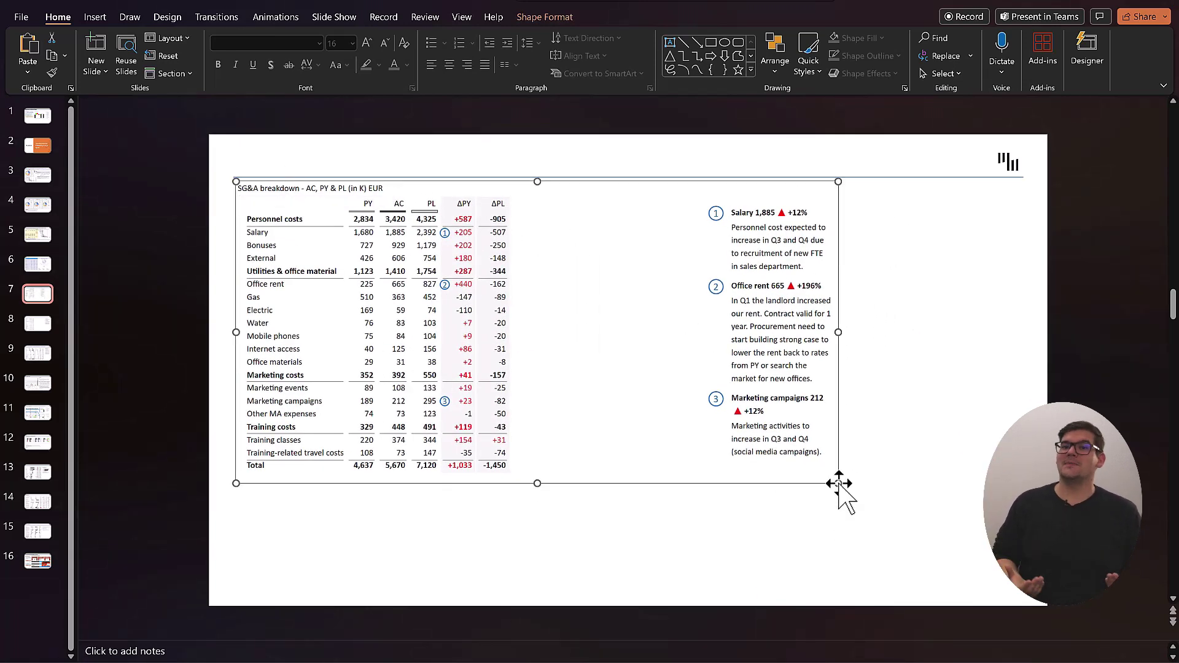
mouse_move(834, 478)
left_mouse_down()
mouse_move(1020, 584)
mouse_move(997, 578)
left_mouse_up()
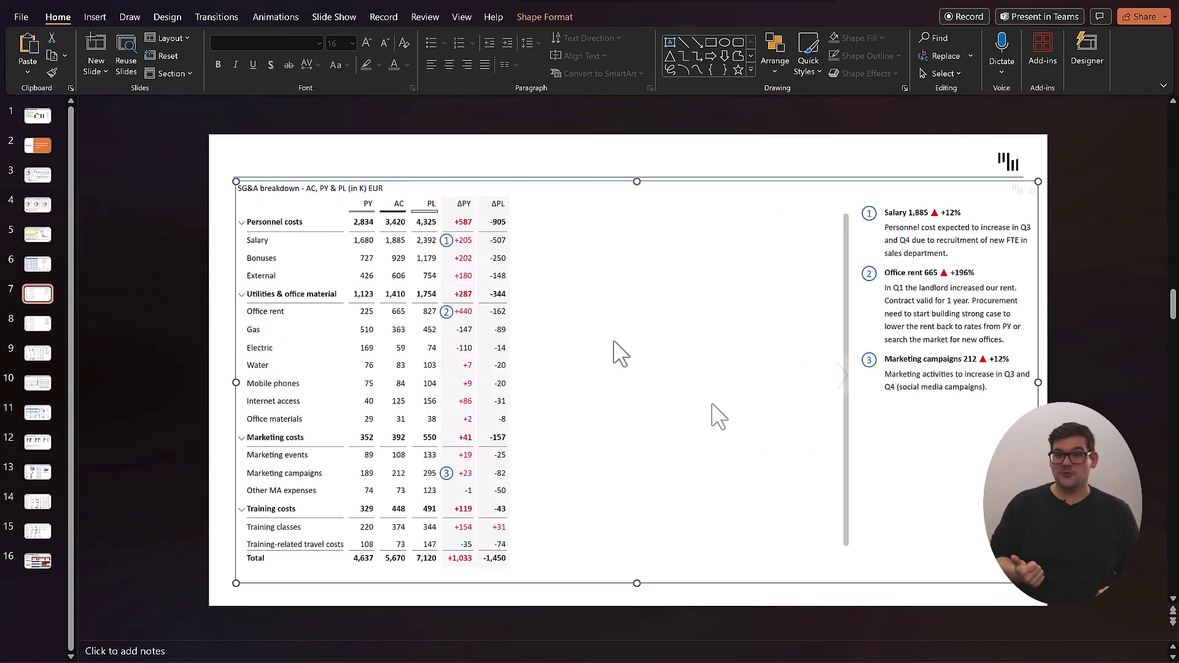
Show the PY, PL and AC columns as waterfall charts, with AC in dark.
left_click(372, 205)
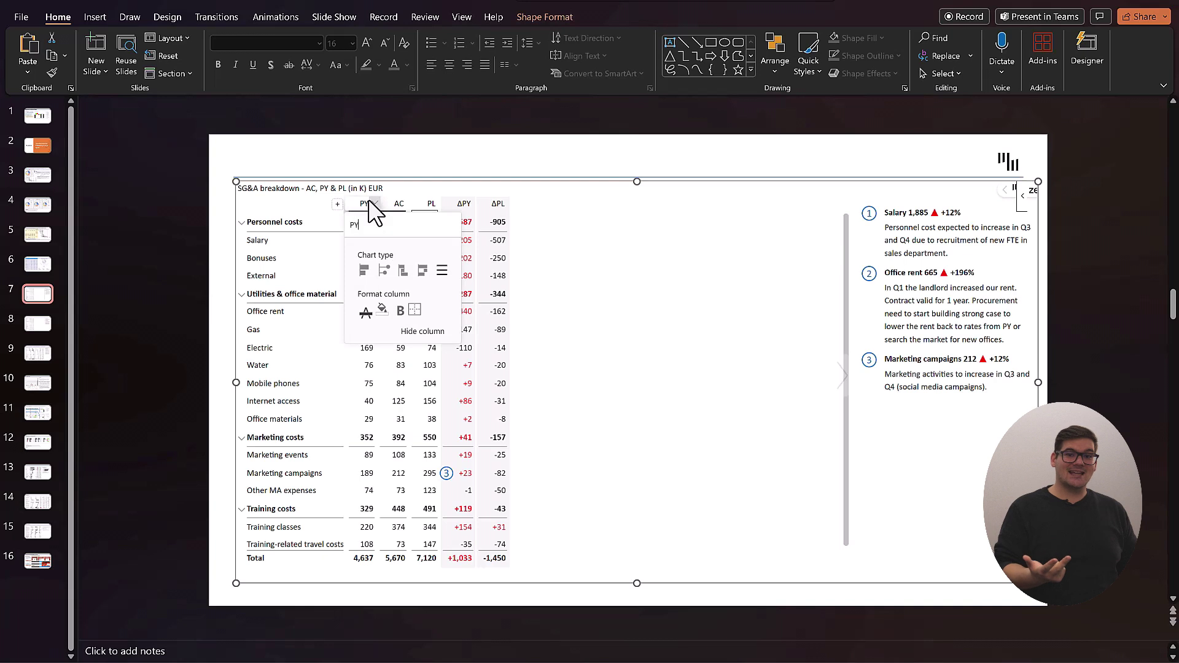
left_click(403, 271)
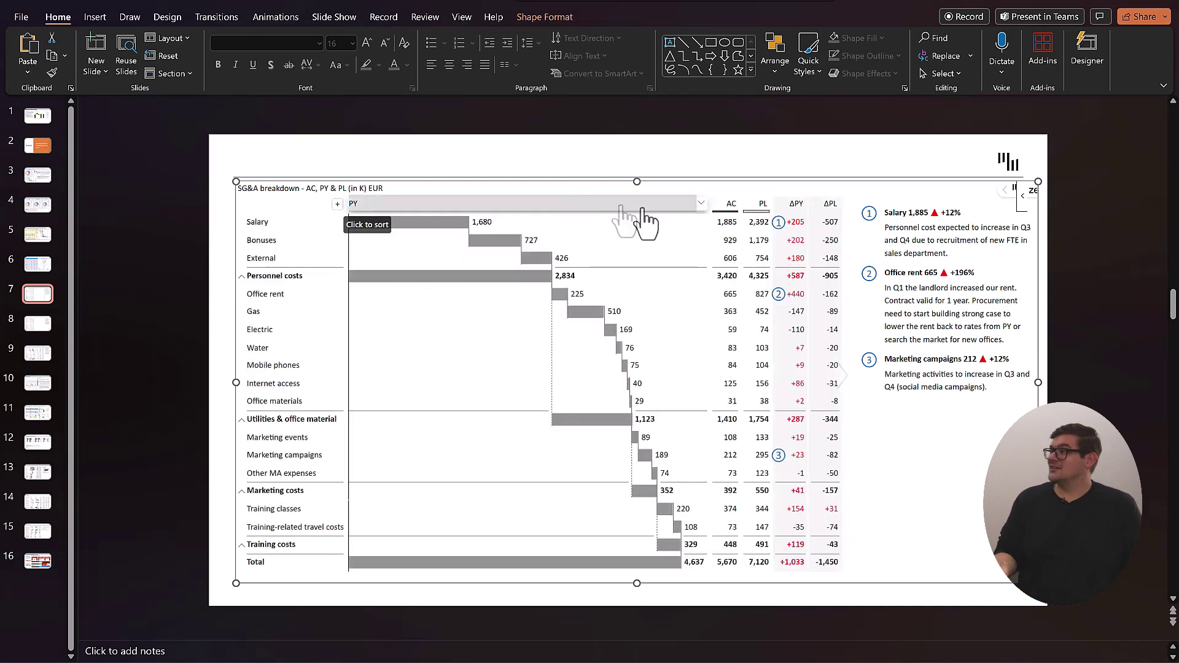
left_click(765, 204)
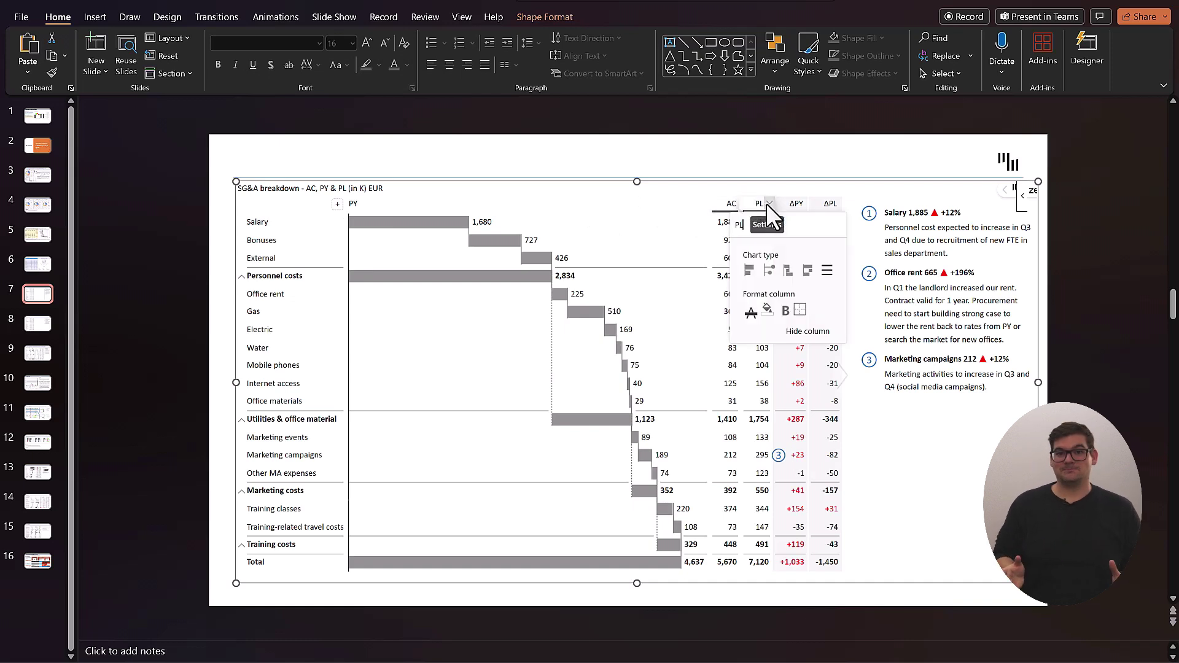
left_click(787, 271)
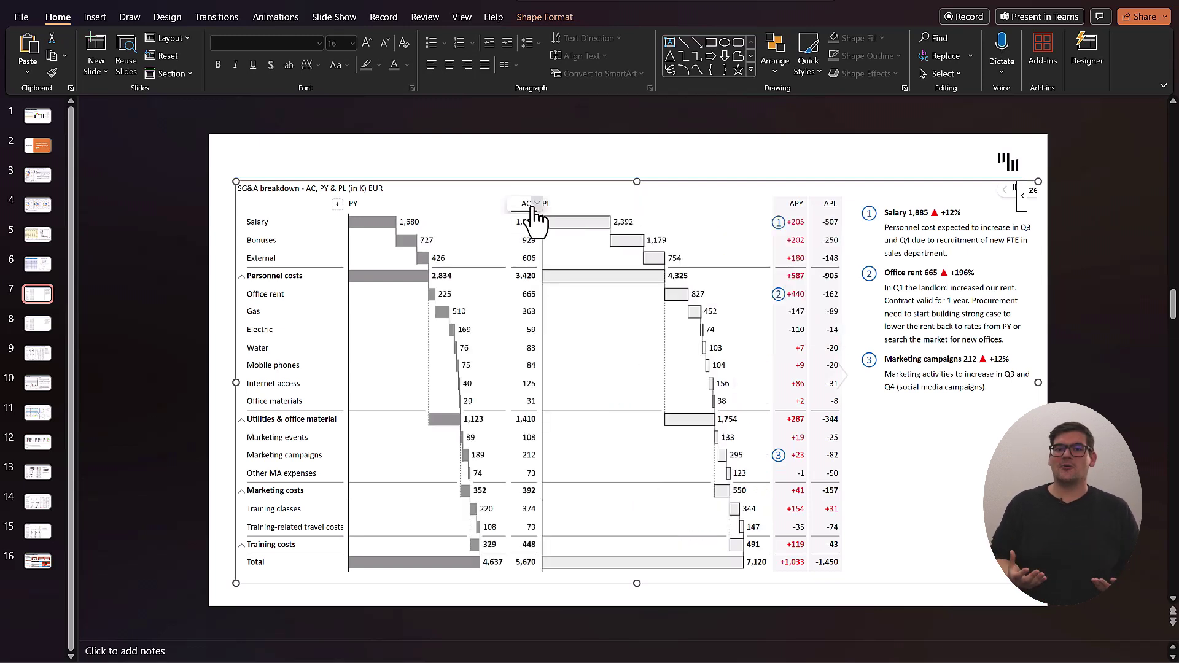
left_click(533, 209)
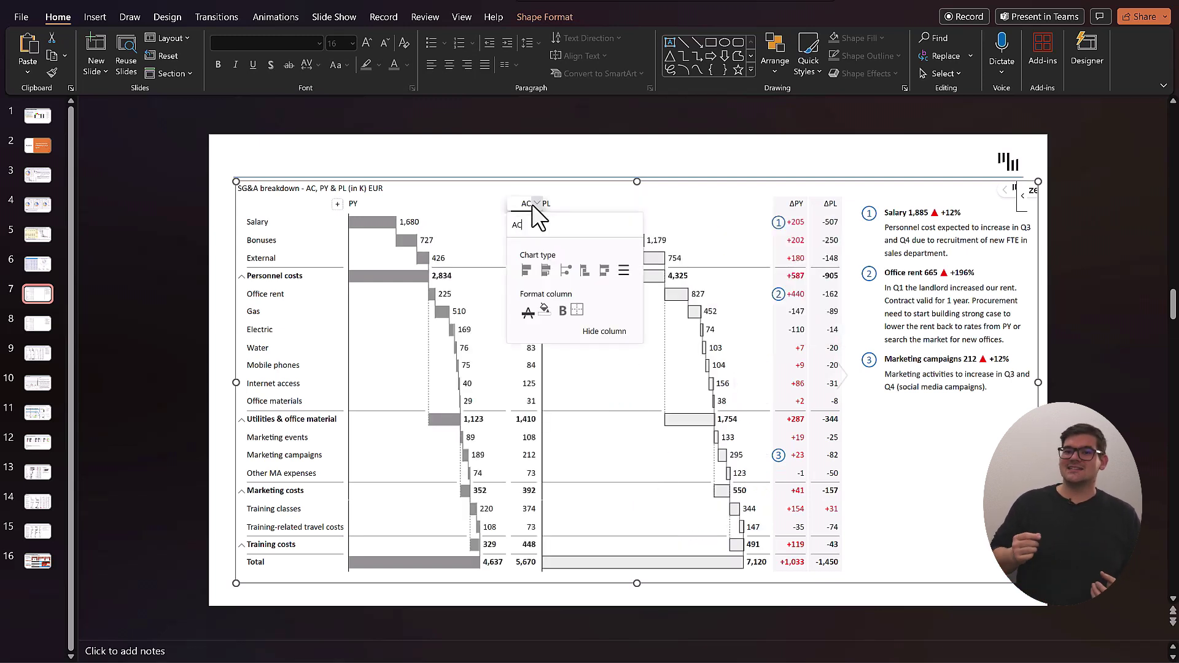
left_click(584, 271)
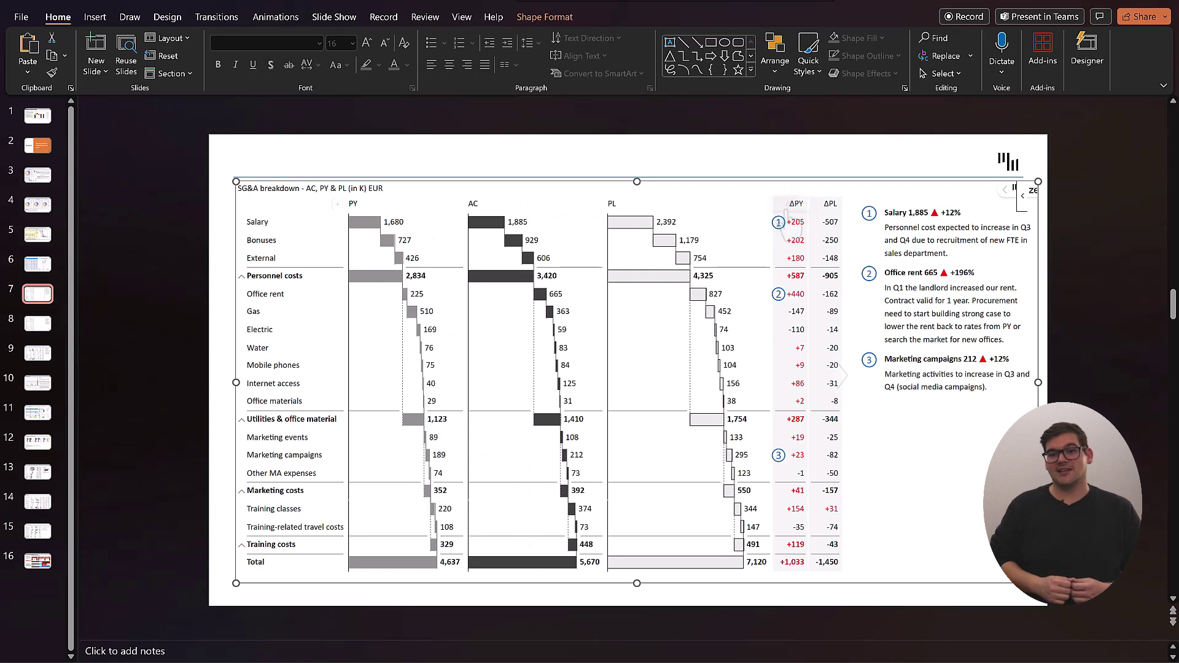
Show the ΔPY and ΔPL columns as red and green variance bars.
left_click(805, 207)
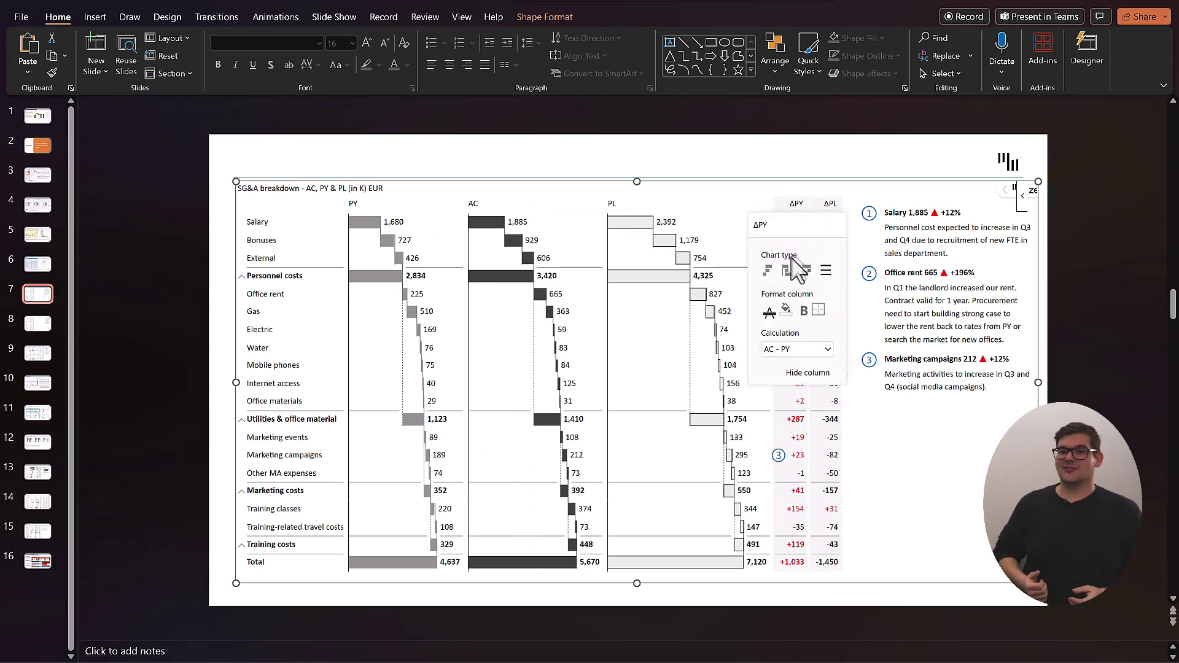
left_click(768, 272)
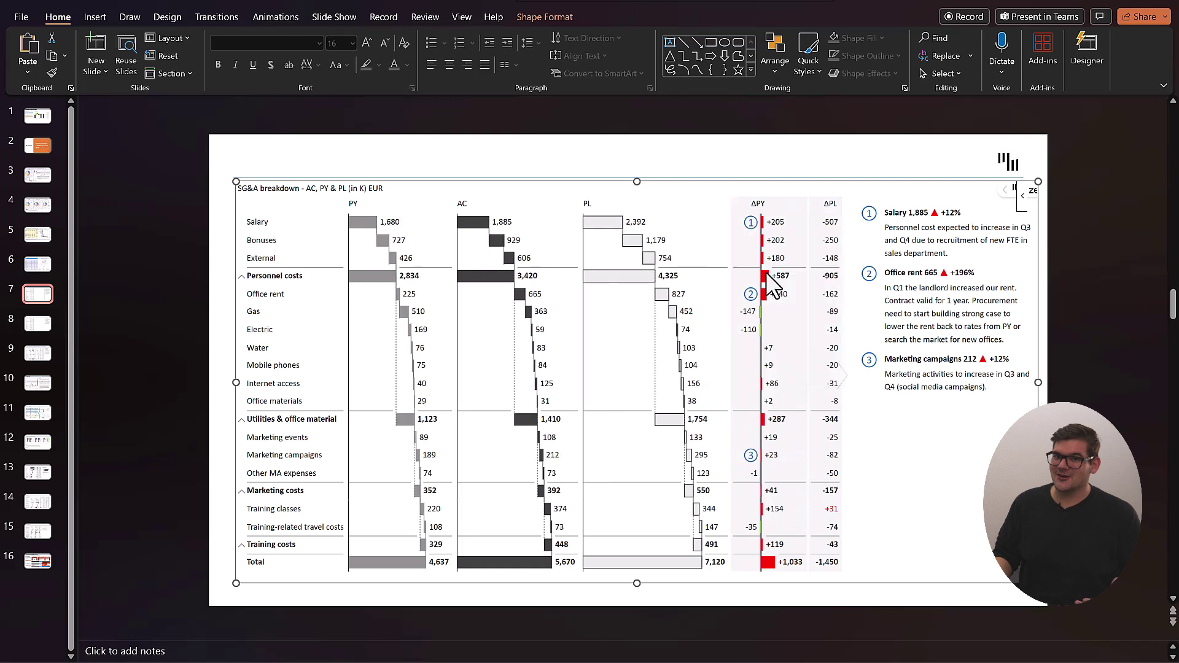
left_click(836, 207)
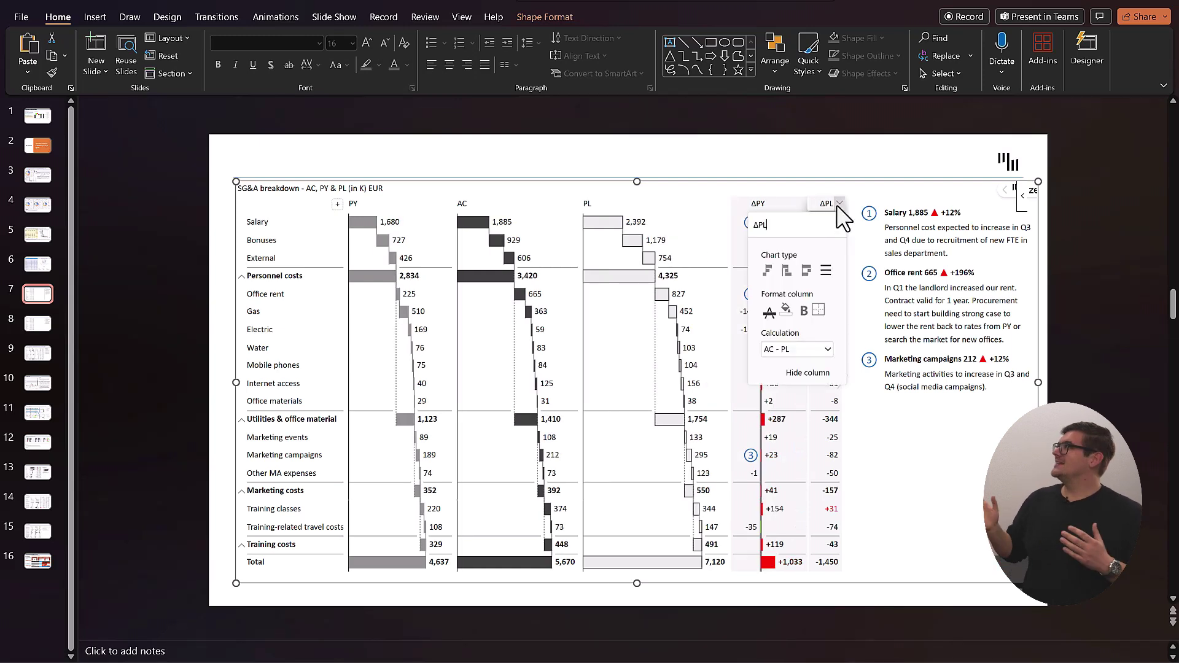
left_click(768, 271)
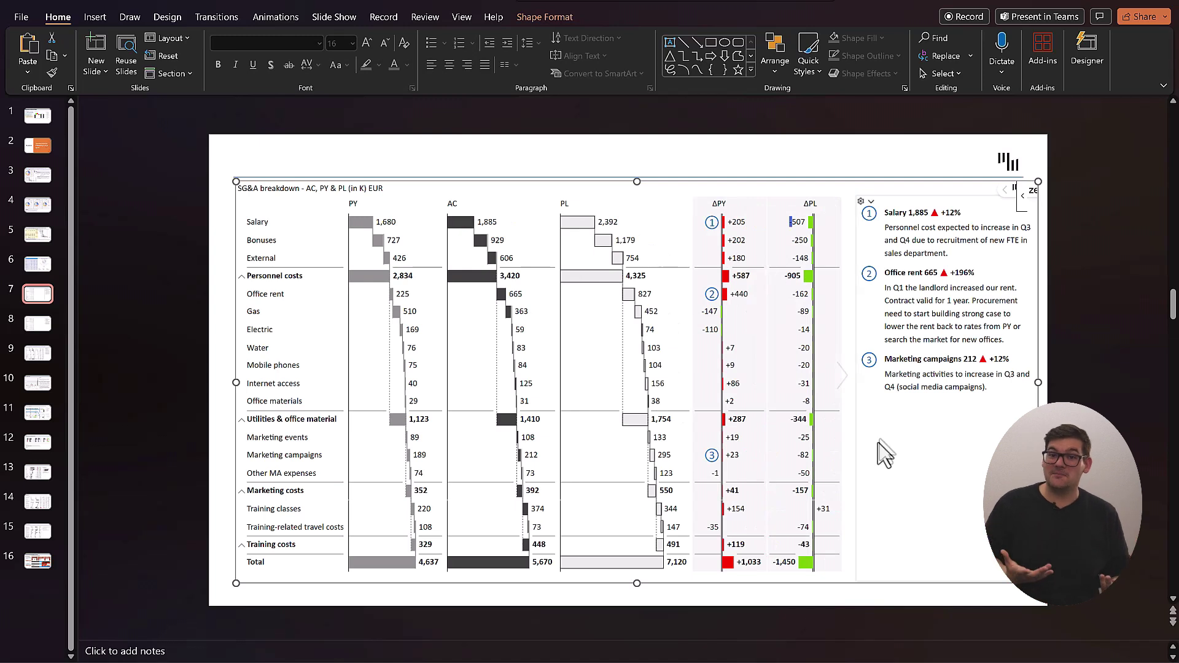
left_click(878, 459)
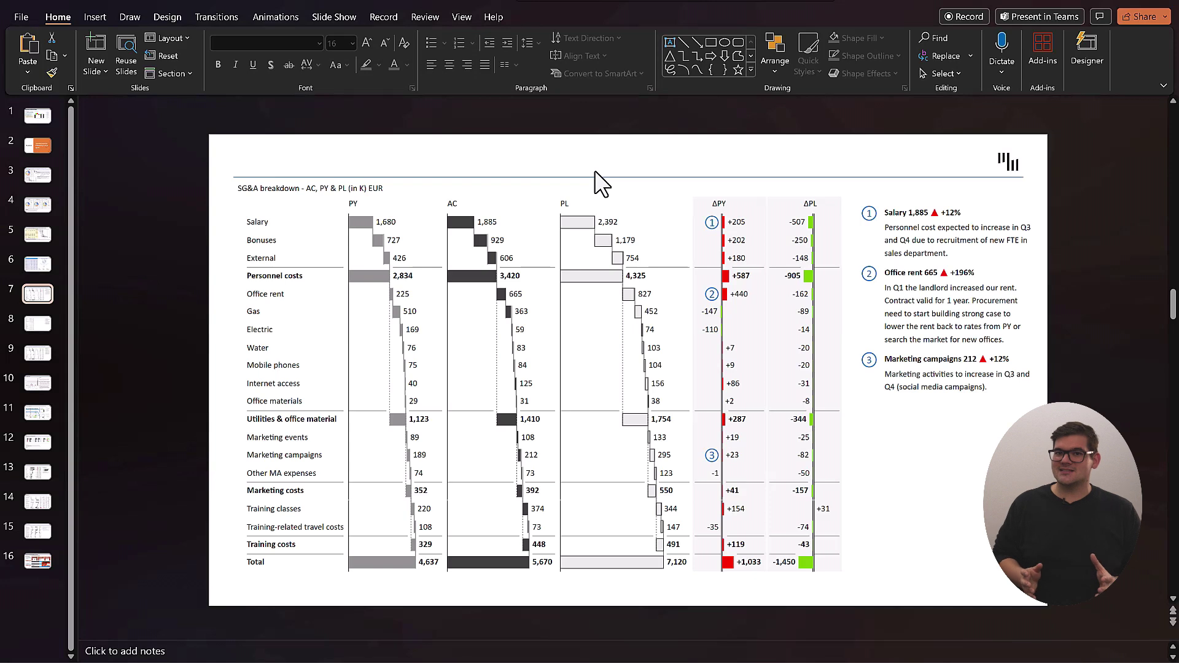
Paste the bold OPEX headline at the top of slide 7.
key("ctrl+v")
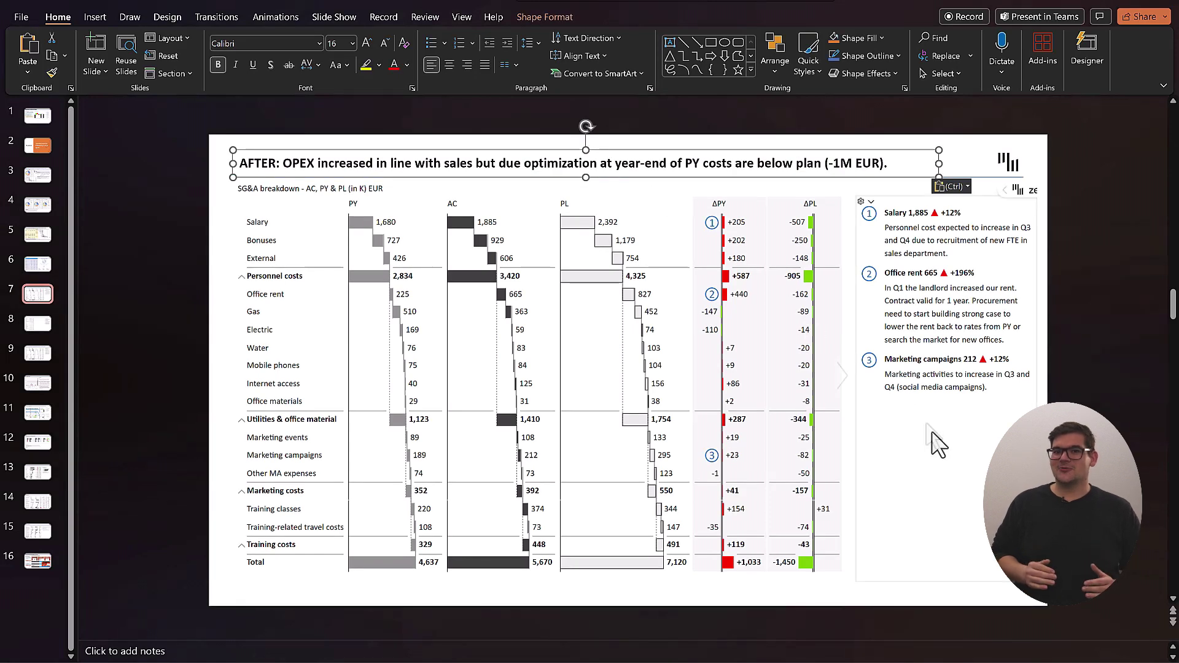
left_click(941, 447)
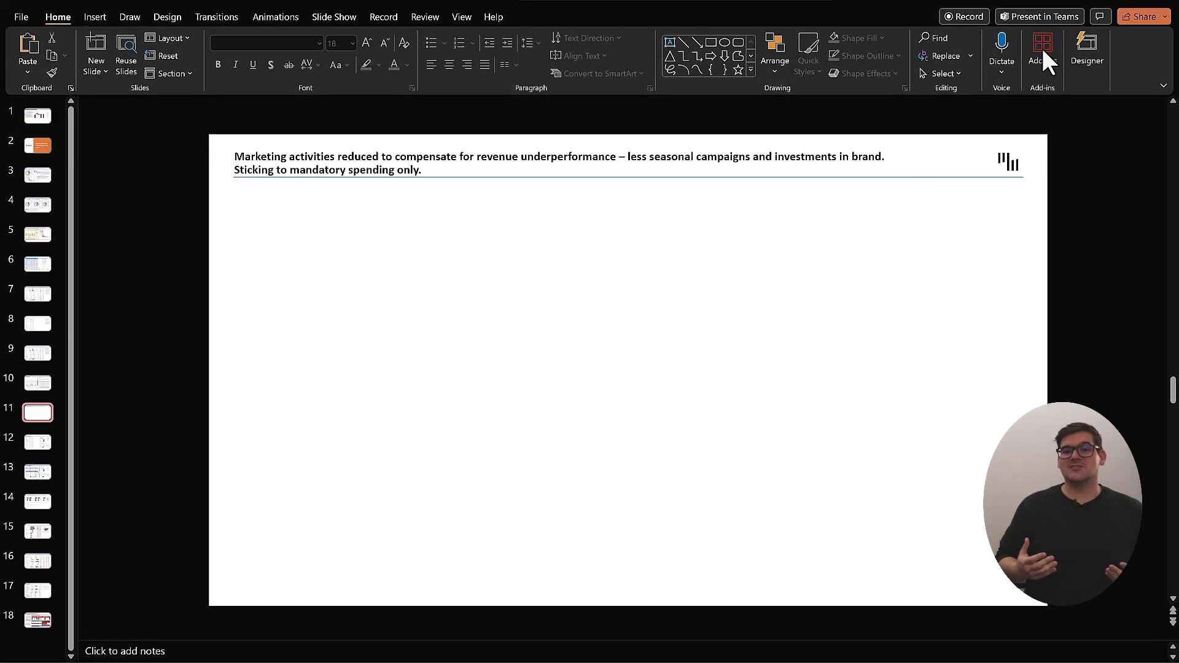
Insert the Zebra BI marketing costs table with ΔPY and ΔPL as variance bars, sized to the left half under the headline.
left_click(1042, 56)
left_click(1106, 171)
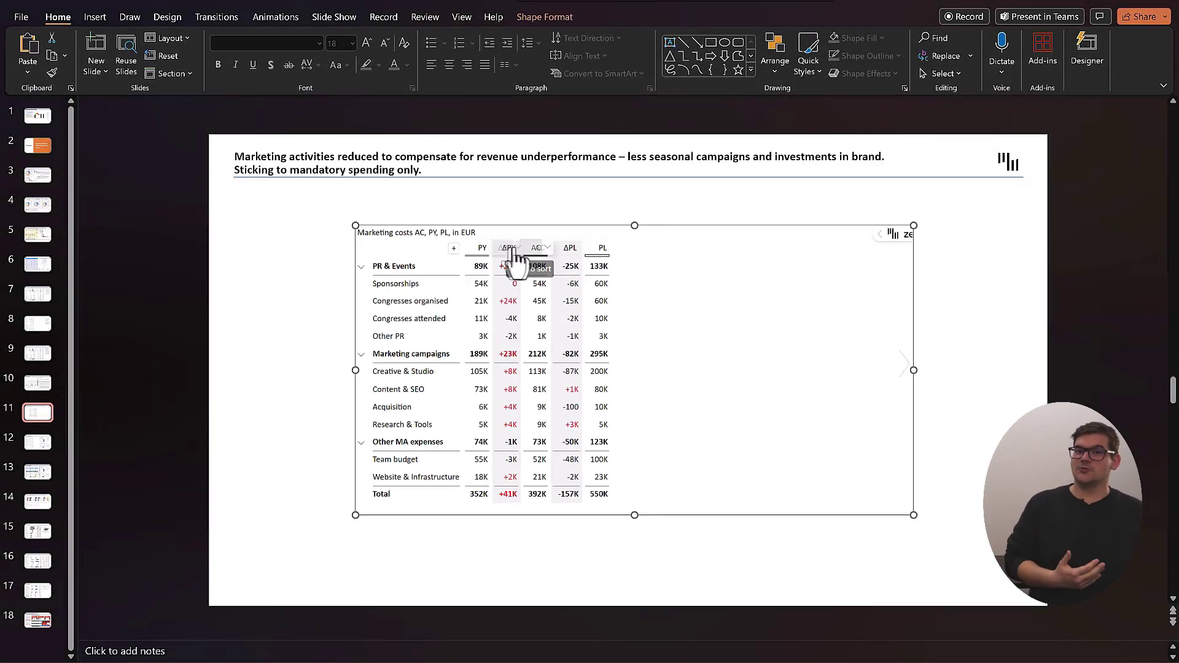
left_click(516, 247)
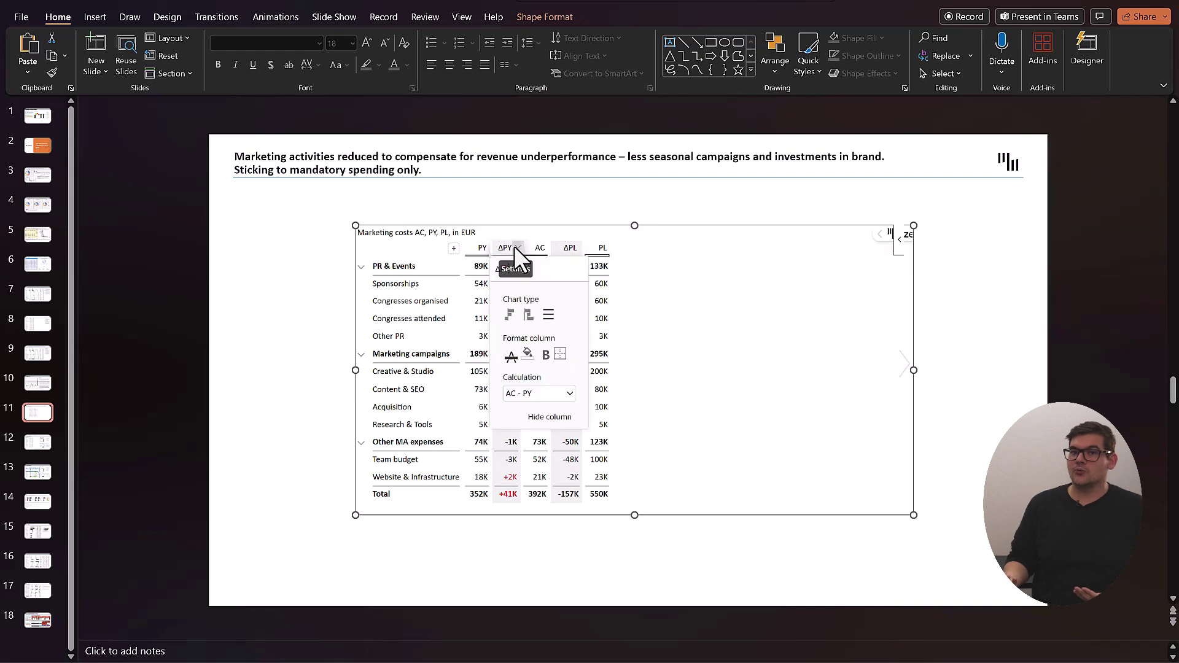
left_click(510, 315)
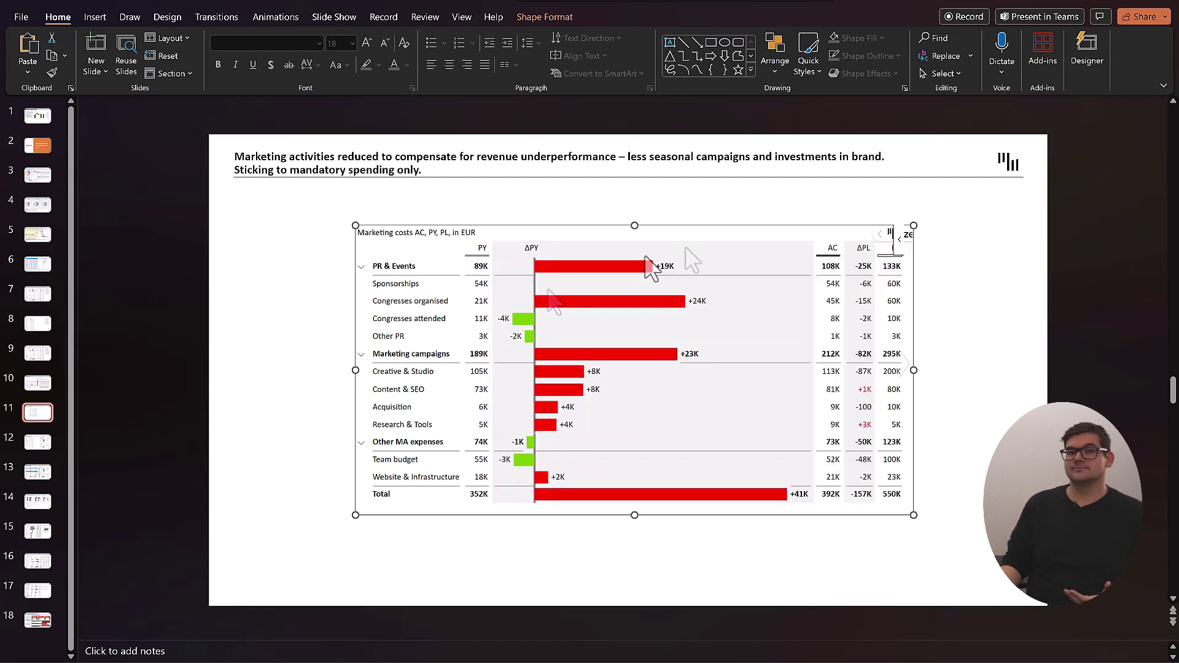
left_click(872, 249)
left_click(843, 315)
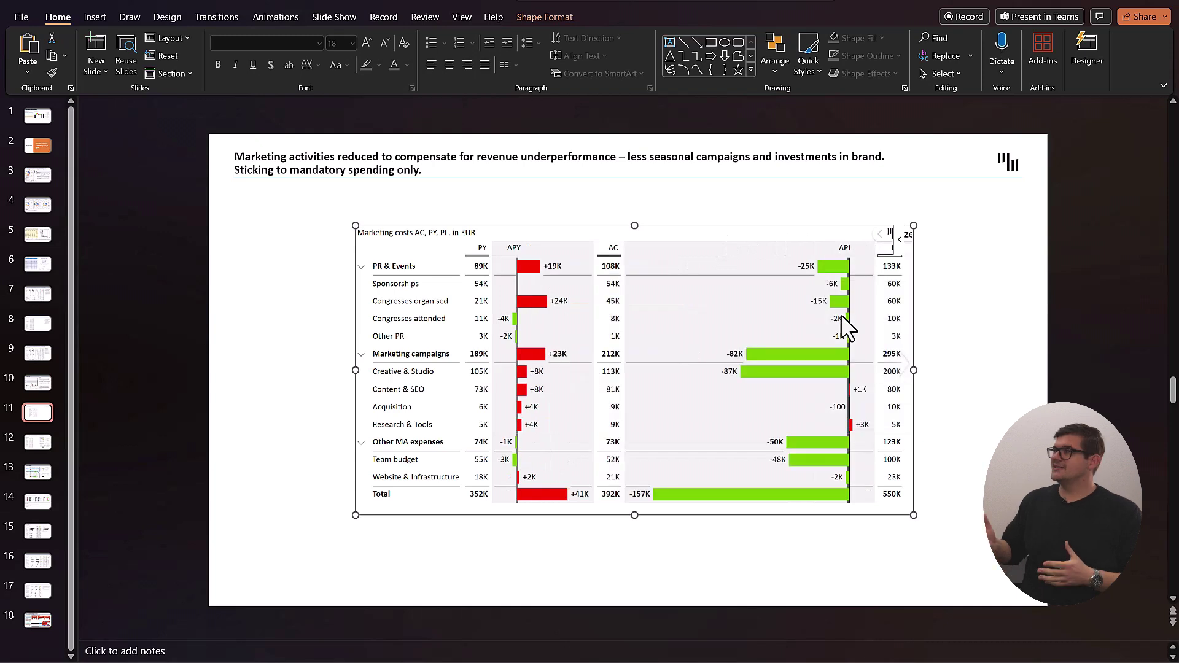
left_click_drag(355, 225, 235, 187)
left_click_drag(914, 514, 634, 583)
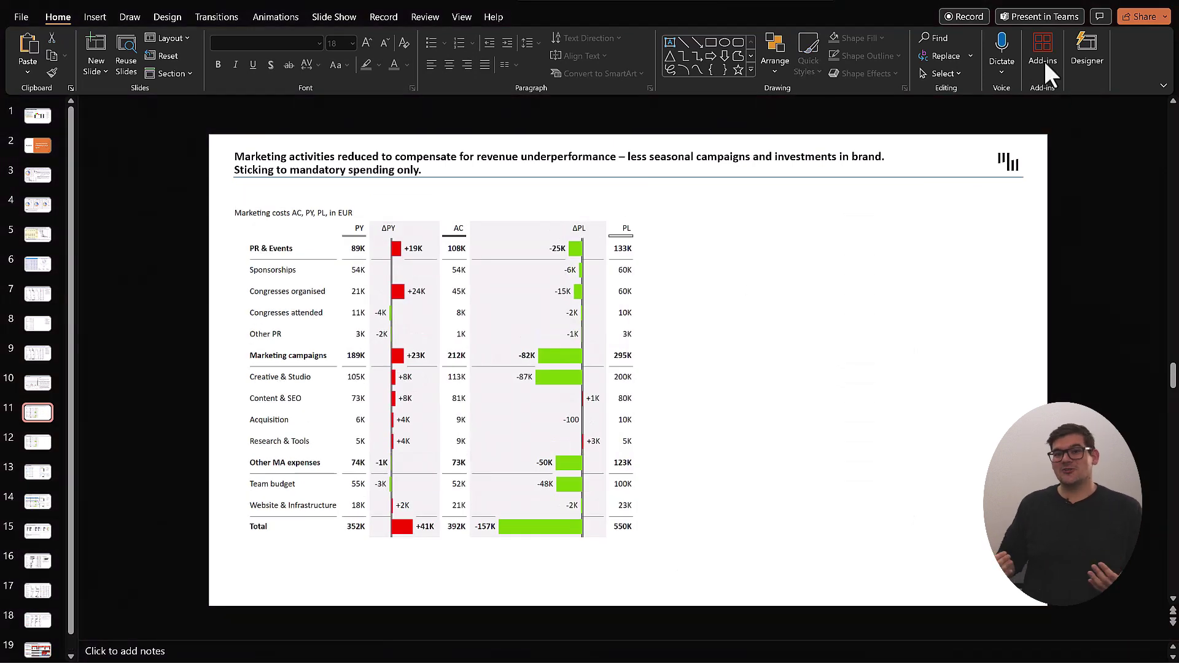
Insert the PR & Events by Quarter chart top right and the Marketing Campaigns chart below it.
left_click(1044, 61)
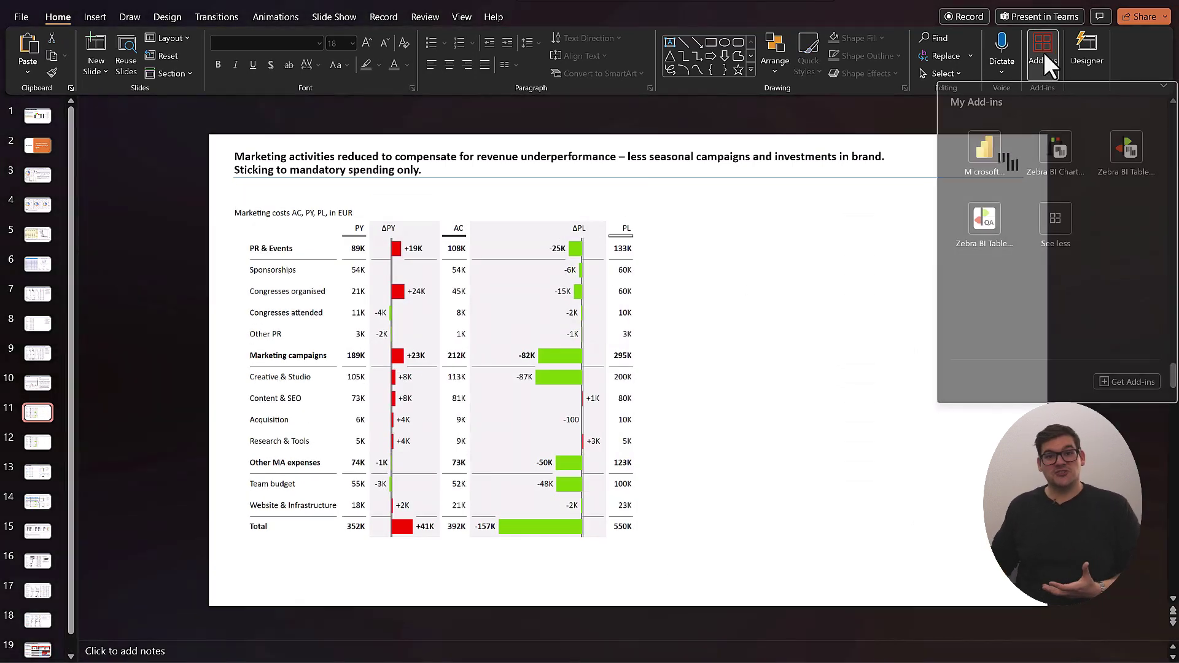
left_click(1059, 148)
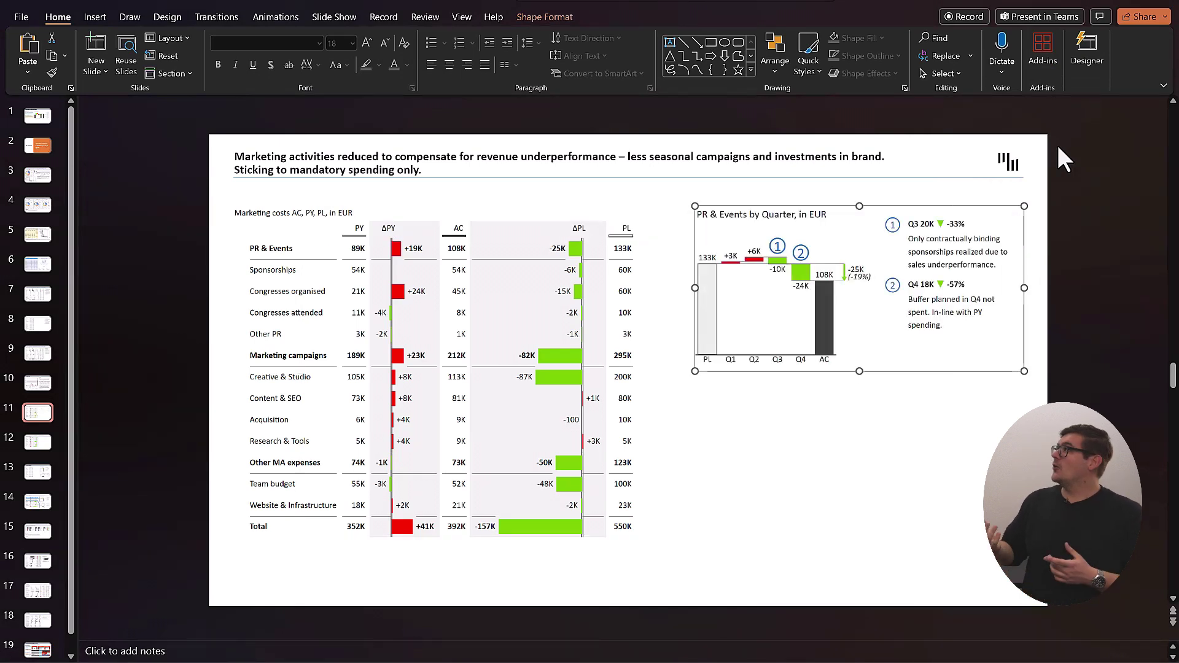
left_click(1048, 58)
left_click(1054, 143)
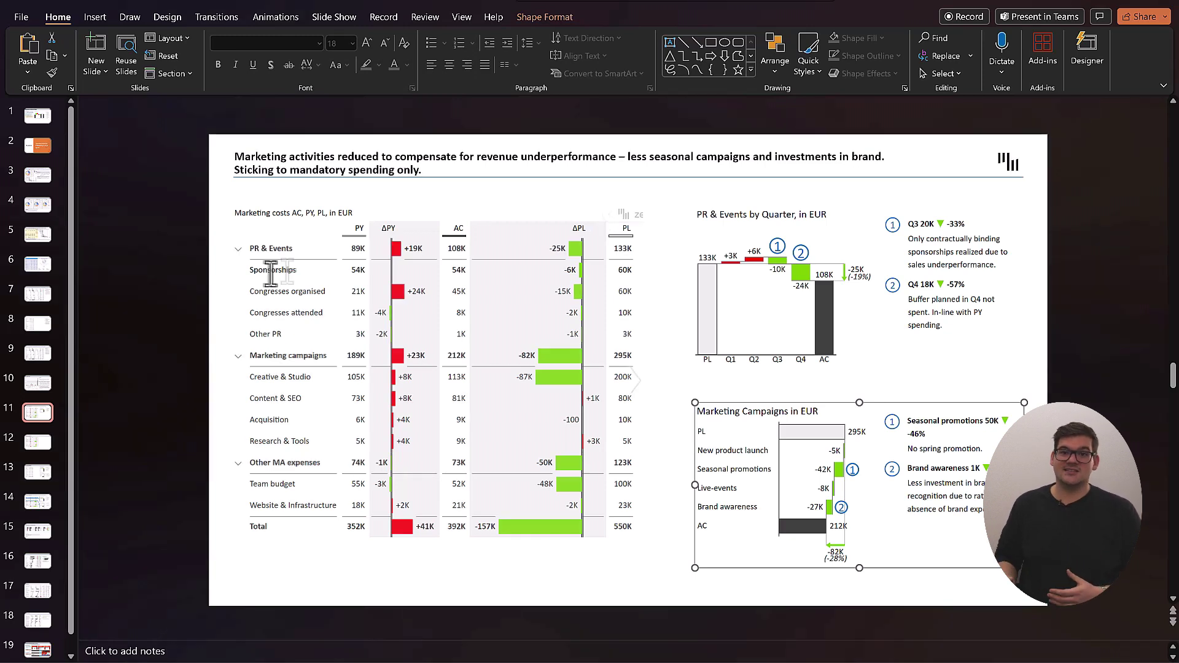
Show slide 12 with the PR & Events and Marketing campaigns rows linked to charts.
left_click(31, 444)
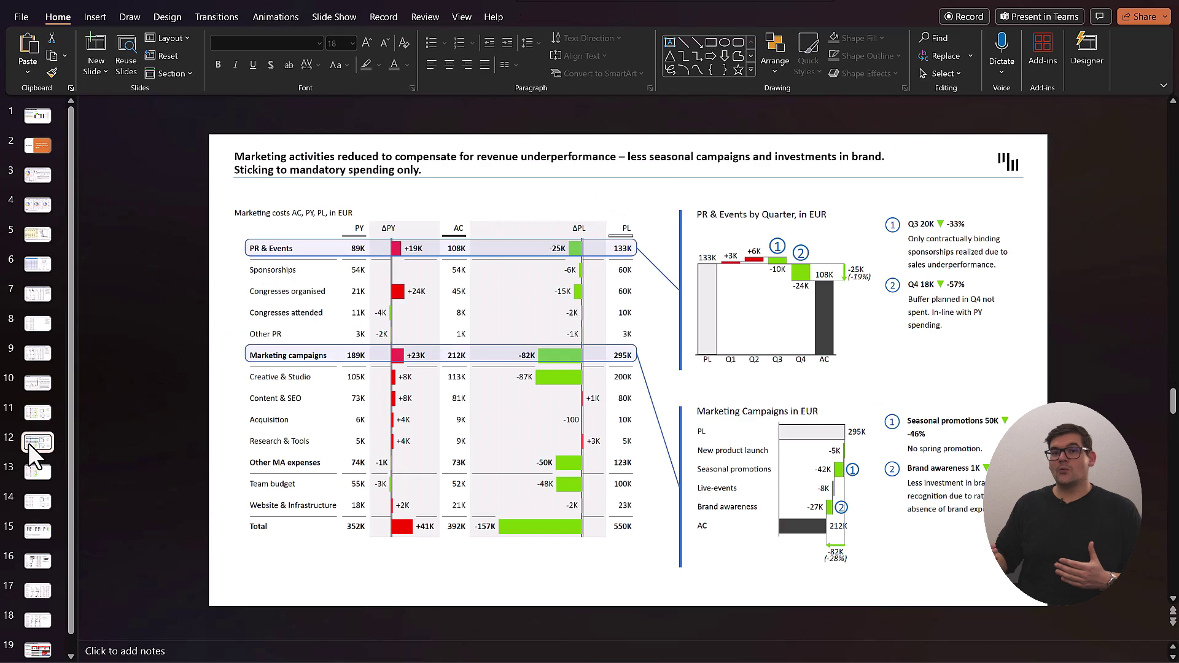